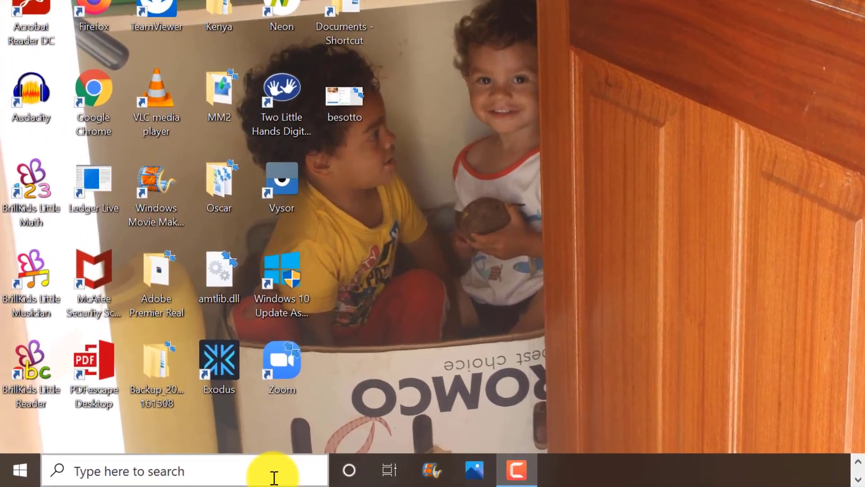
- Search Windows for 'video editor' and launch the Video editor app
click(274, 473)
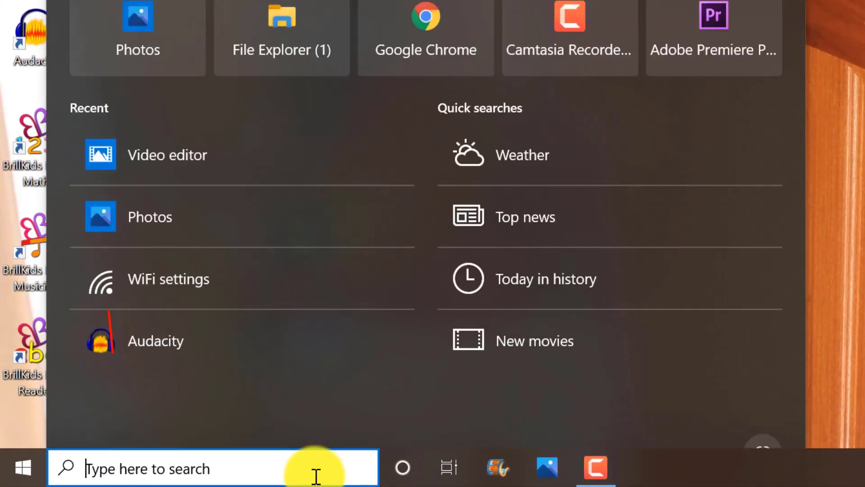
text(video)
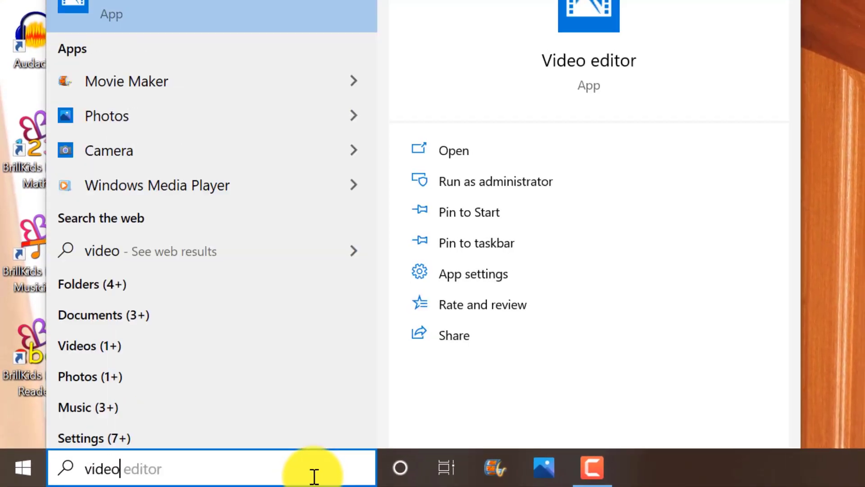
text( editor)
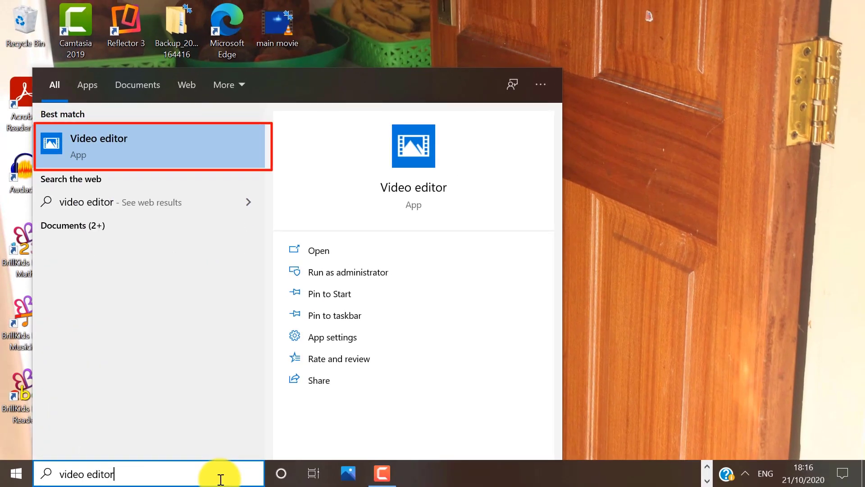
click(156, 159)
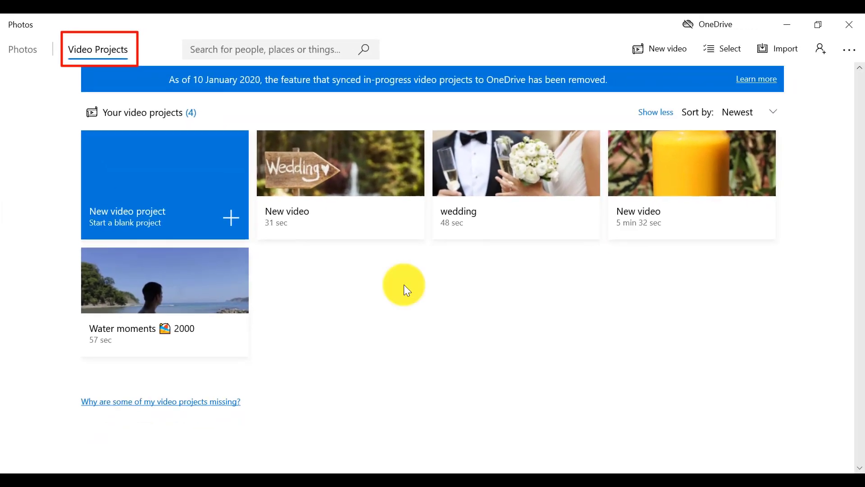
- Start a new video project and caption its second clip 'DANUT AND JULIA' in Simple style
click(183, 196)
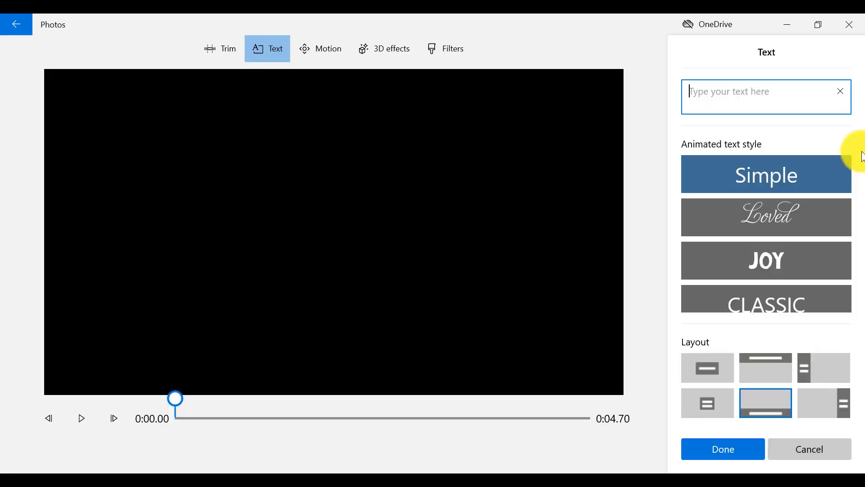
text(DANUT AND JULIA)
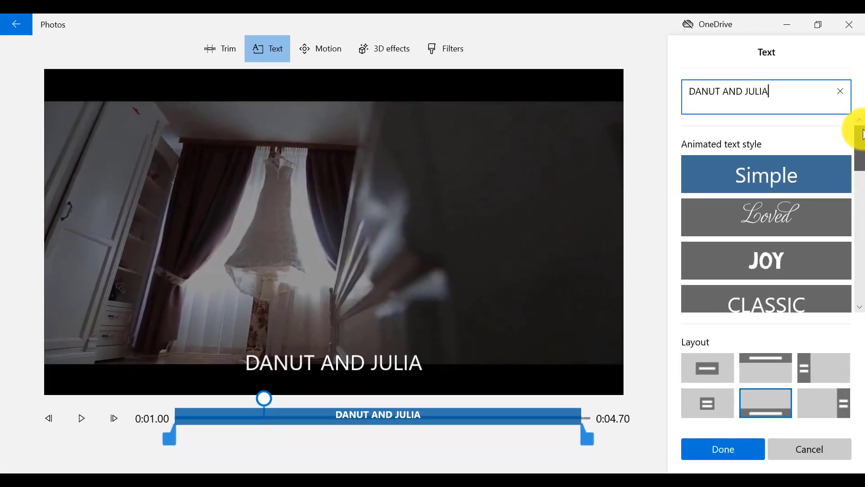
mouse_move(861, 134)
mouse_down()
mouse_move(862, 207)
mouse_move(862, 151)
mouse_up()
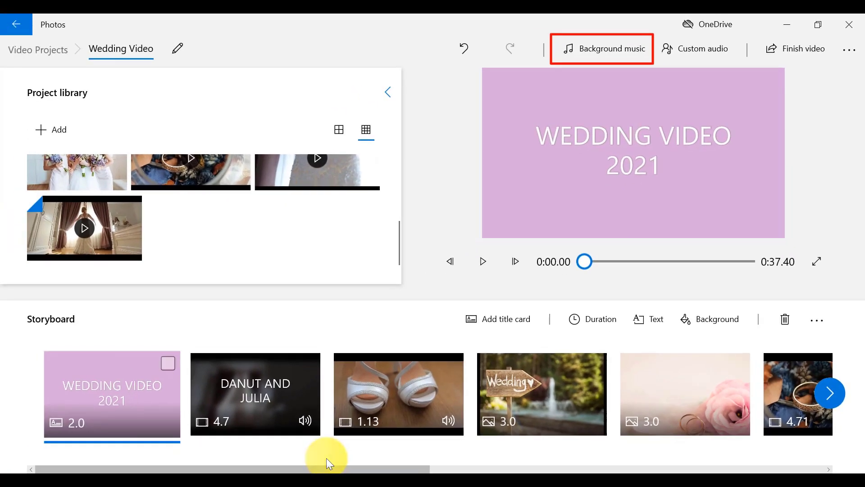
- Play the Wedding Video project, then select the confetti couple photo in the storyboard
click(482, 261)
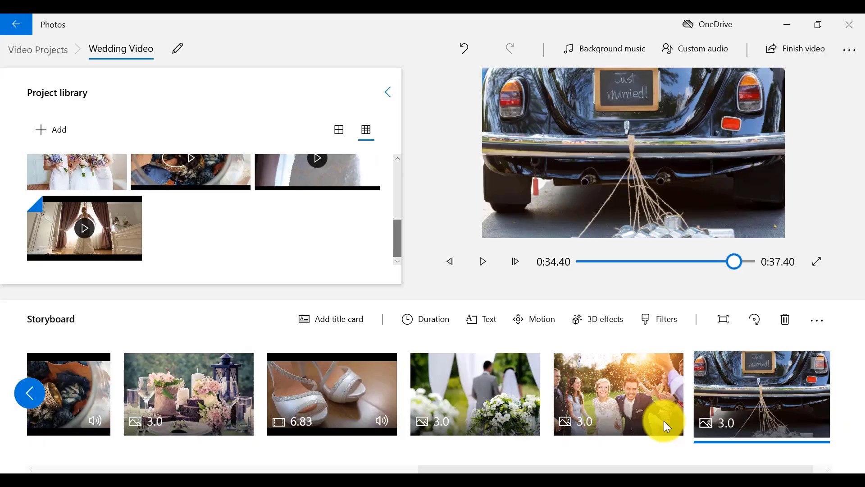
click(664, 421)
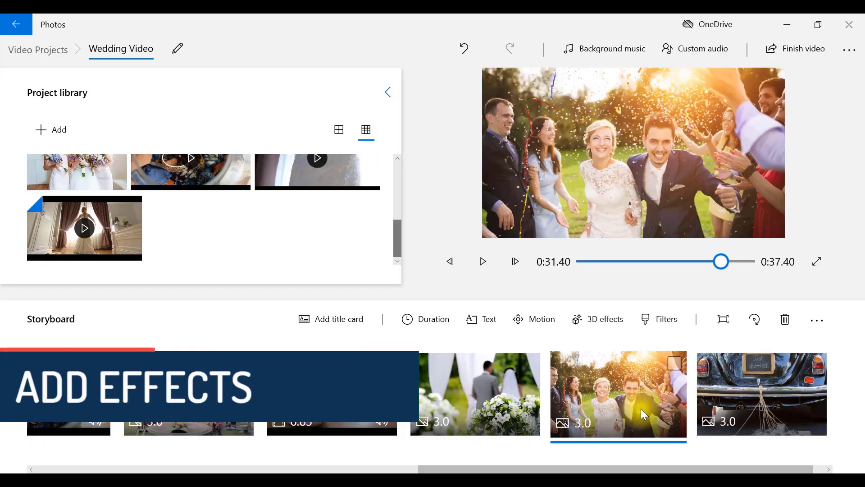
- Apply the Zoom in centre motion to the confetti photo and confirm with Done
click(546, 313)
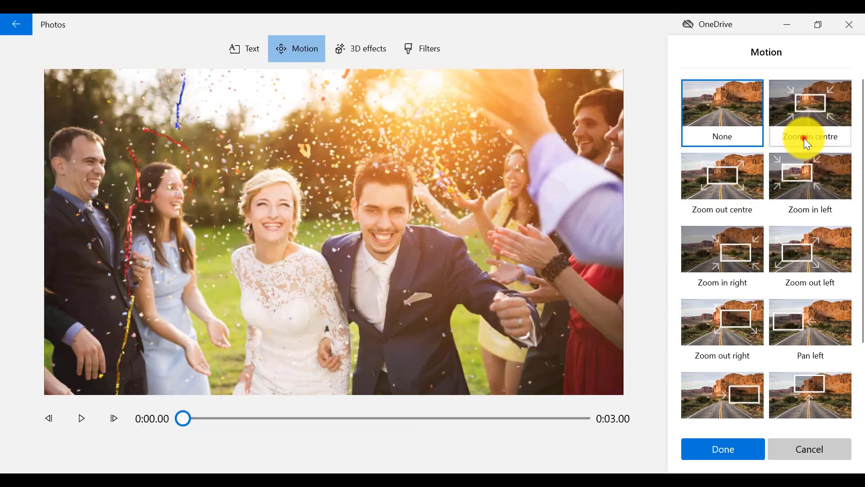
click(806, 143)
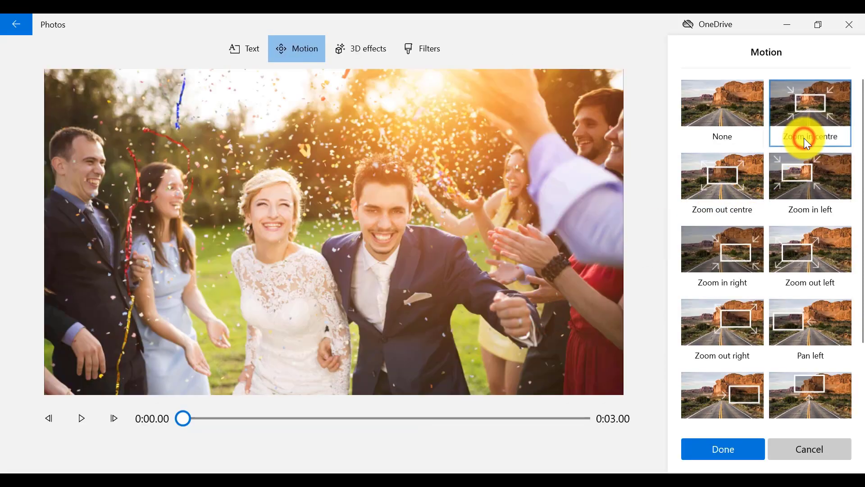
click(733, 444)
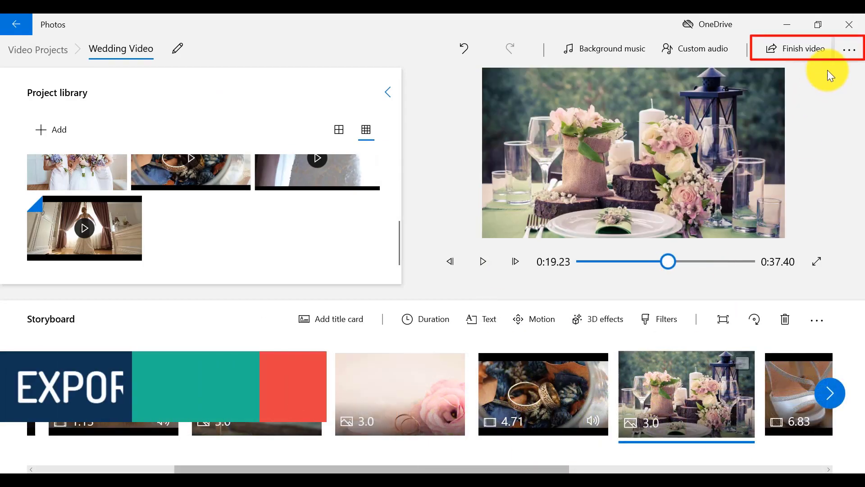
- Begin Finish video and set the export quality to High 1080p (recommended)
click(815, 61)
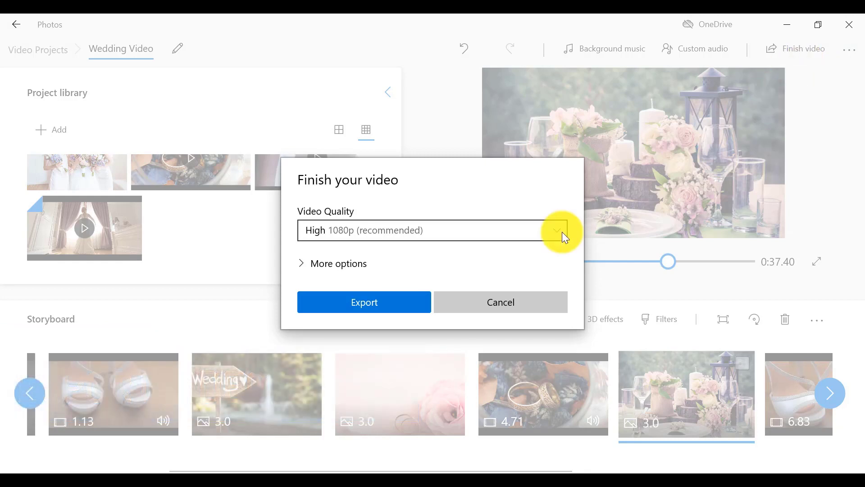
click(561, 231)
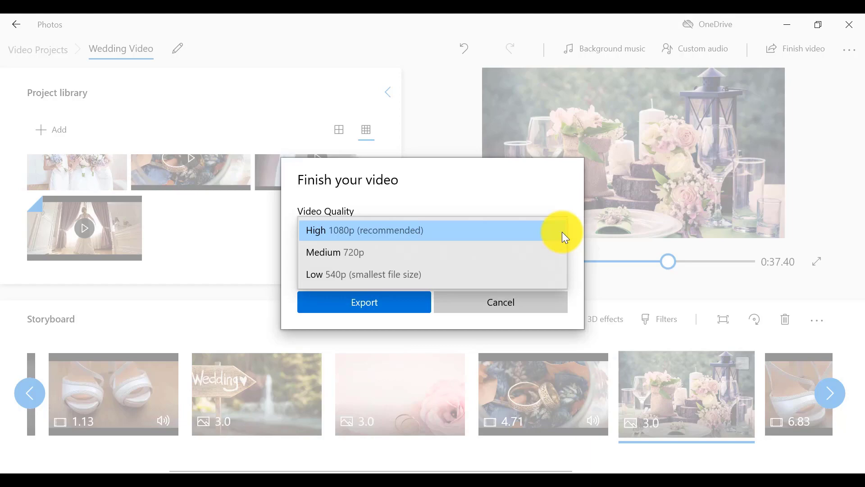
click(562, 232)
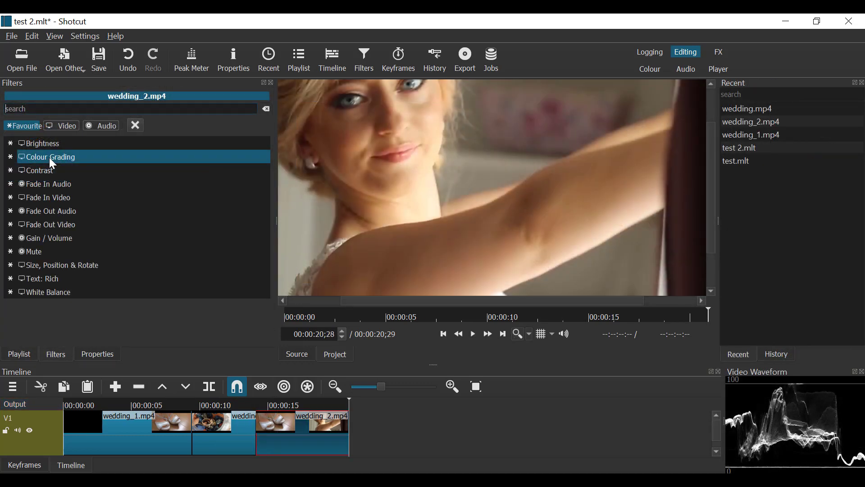
- Add Colour Grading to wedding_2.mp4 and tint its Midtones (Gamma) wheel toward pink
click(49, 157)
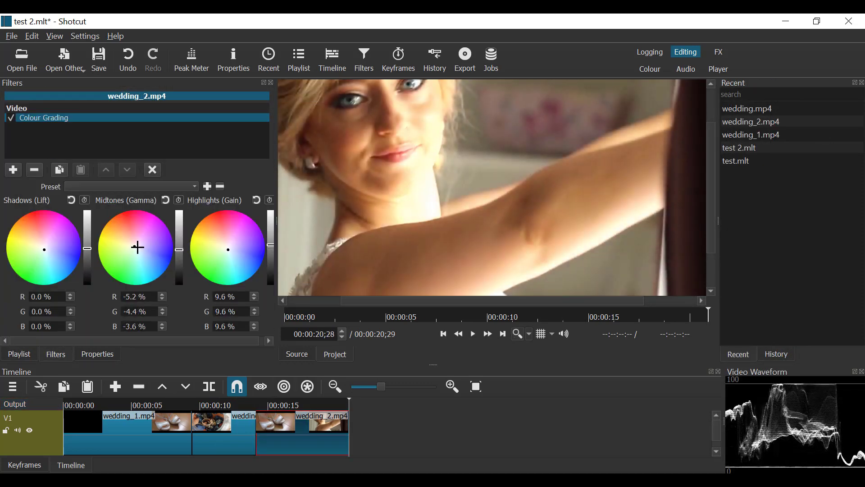
drag(137, 247, 146, 243)
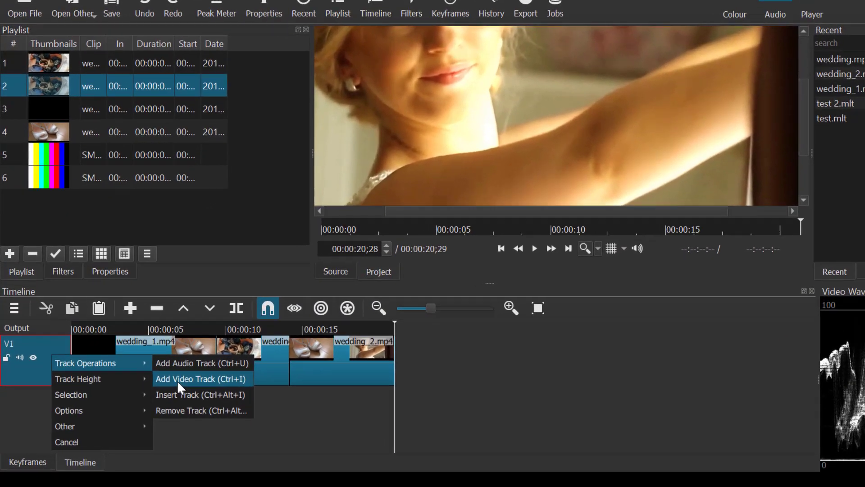
- Add video track V2, place the rings clip on it one second in, and preview playback
click(182, 382)
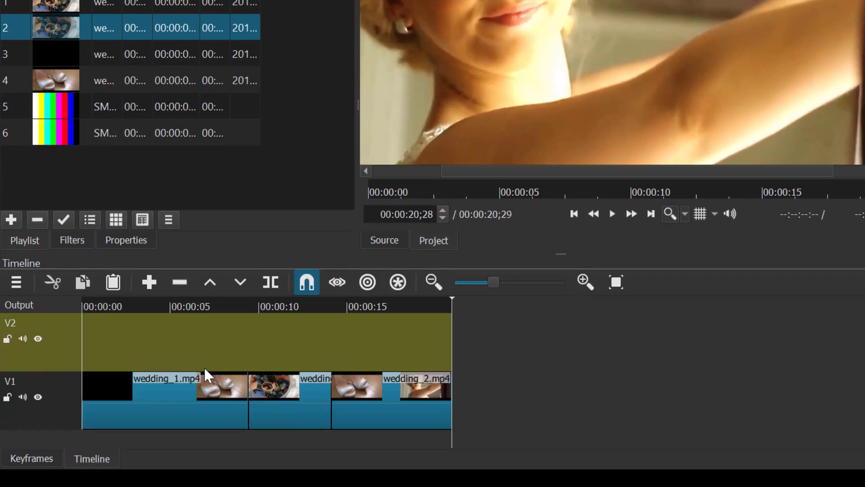
drag(112, 36, 85, 331)
click(86, 310)
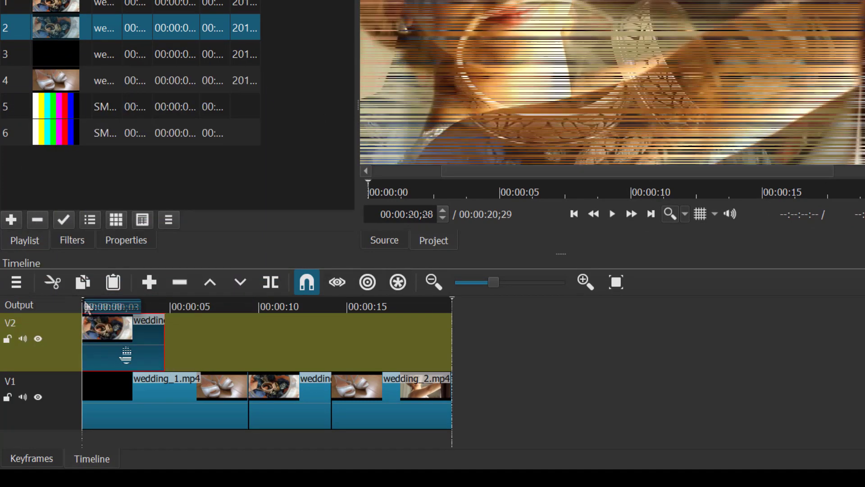
drag(125, 358, 145, 355)
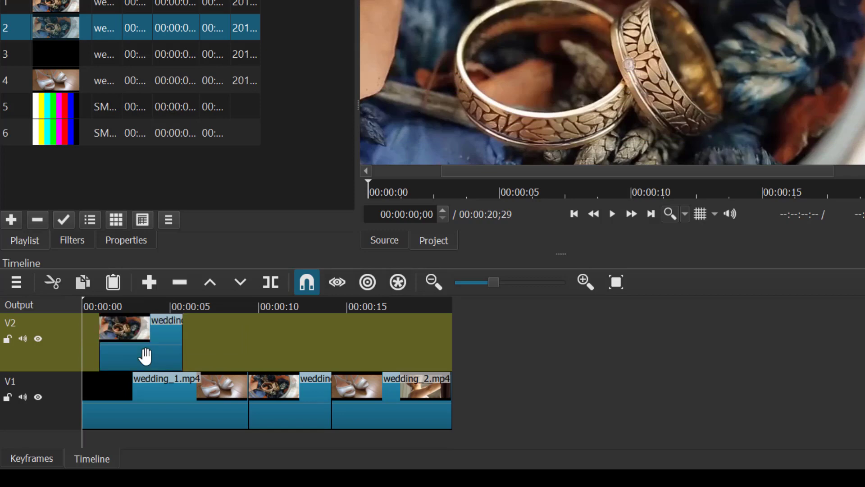
click(617, 216)
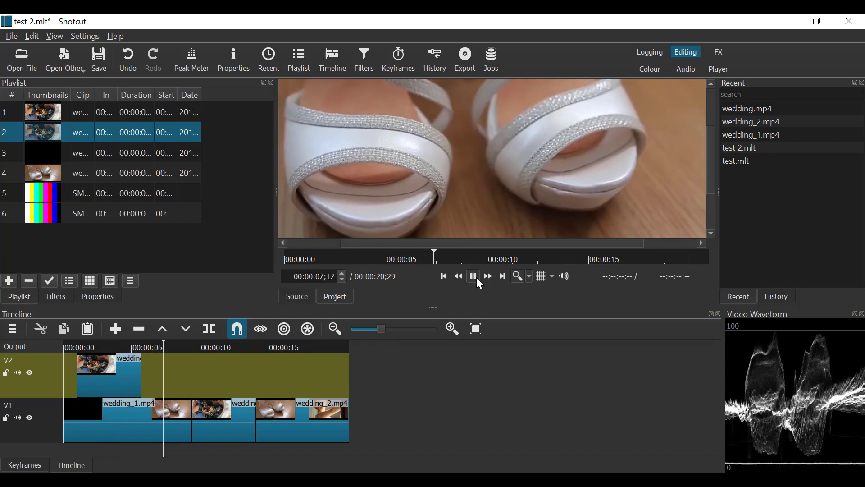
click(477, 278)
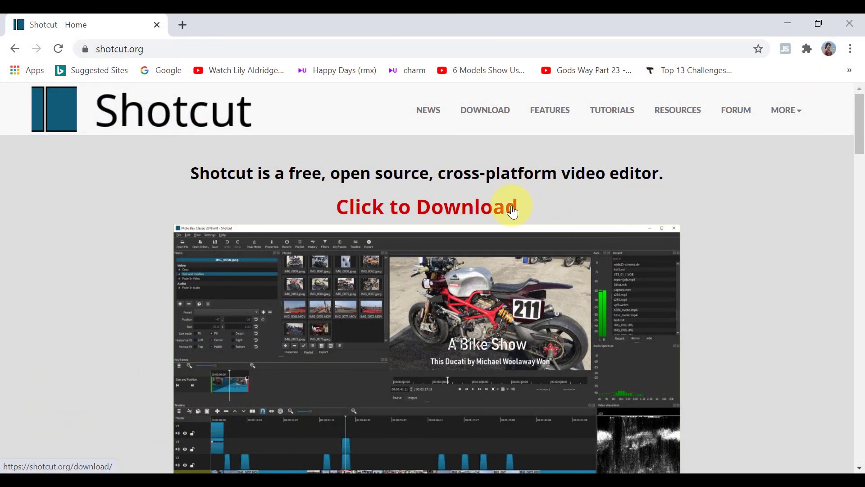
- Follow the 'Click to Download' link on shotcut.org to the installer download page
click(428, 212)
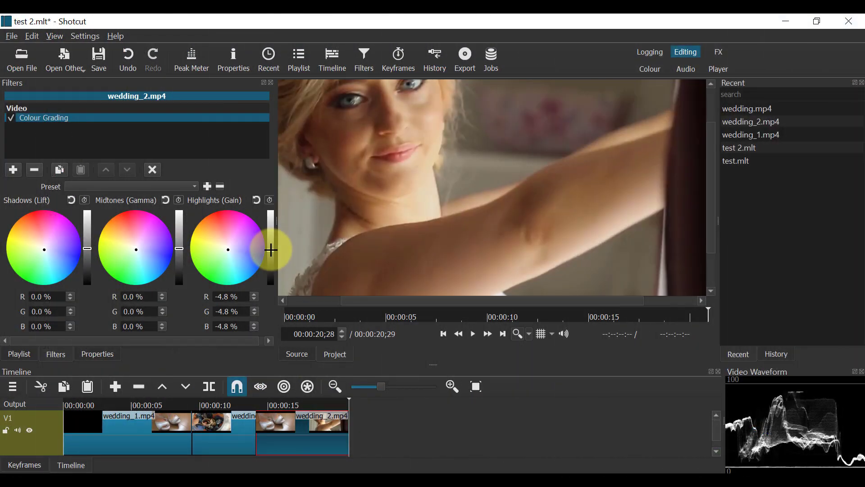
- Adjust wedding_2.mp4's highlights, try brighter midtones back to 0%, then download DaVinci Resolve 17
drag(271, 250, 271, 244)
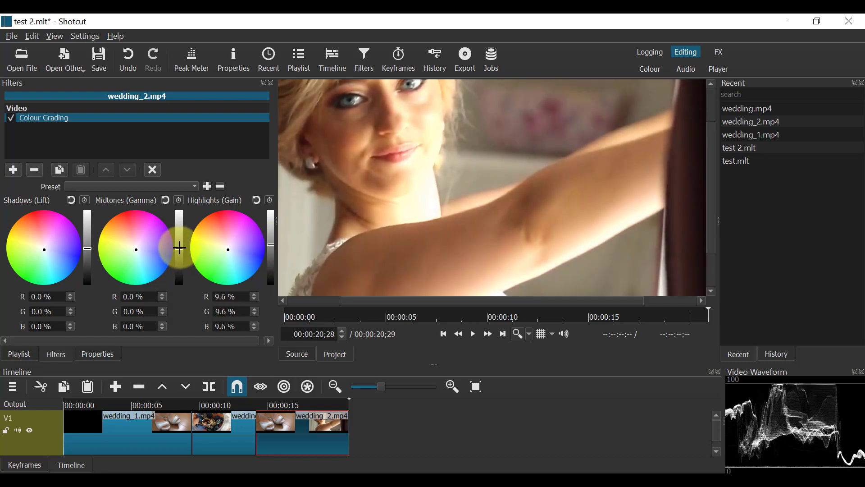
drag(179, 248, 146, 243)
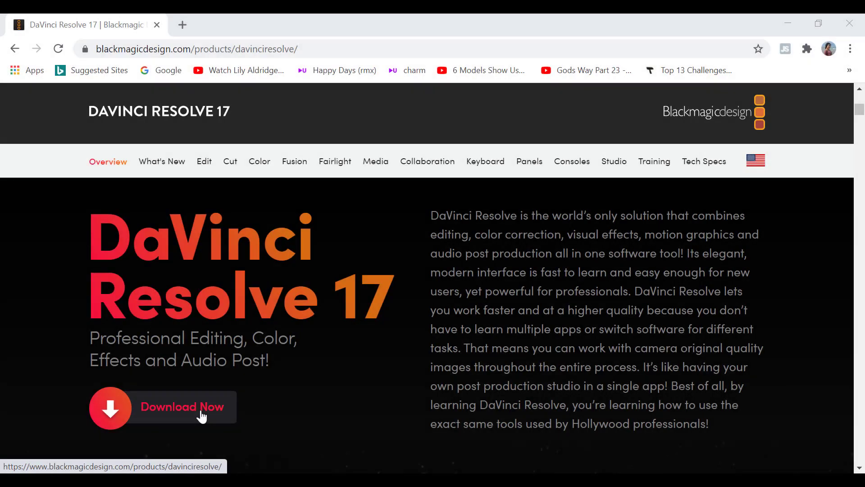
click(202, 416)
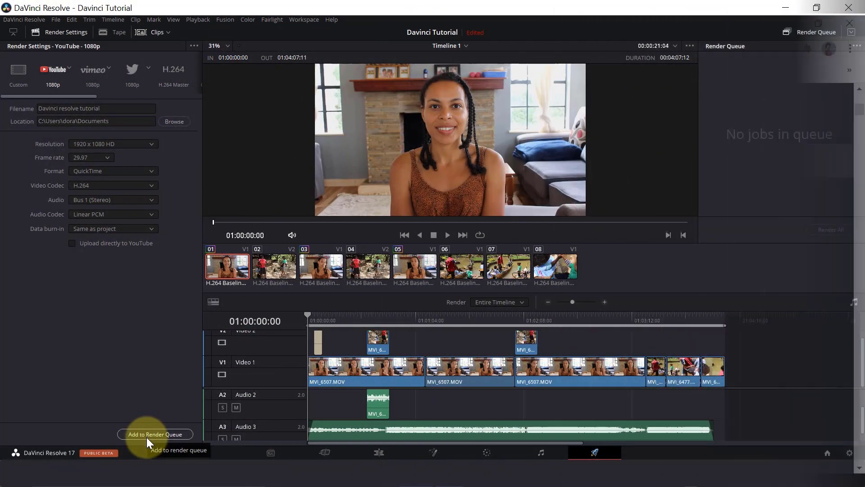
- Add the 1920x1080 H.264 YouTube render of the Davinci Tutorial timeline to the render queue
click(159, 433)
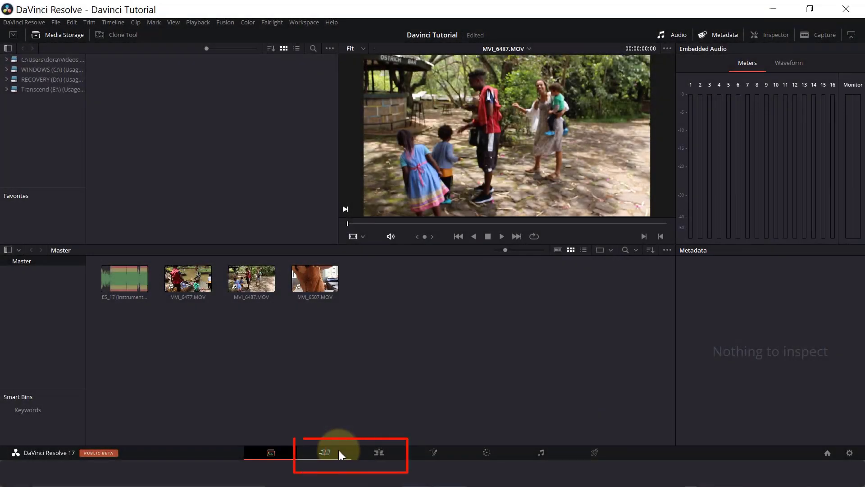
- Move from the Cut page to the Edit page and trim the start of the first MVI_6507.MOV clip
click(339, 449)
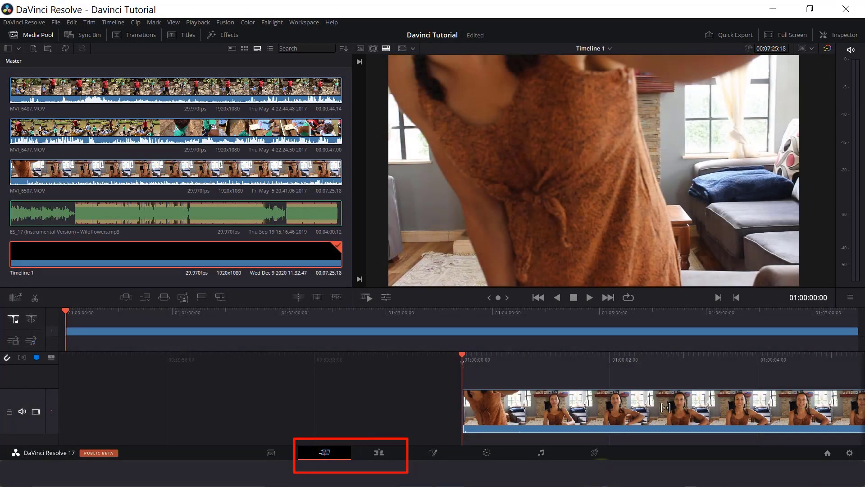
click(378, 452)
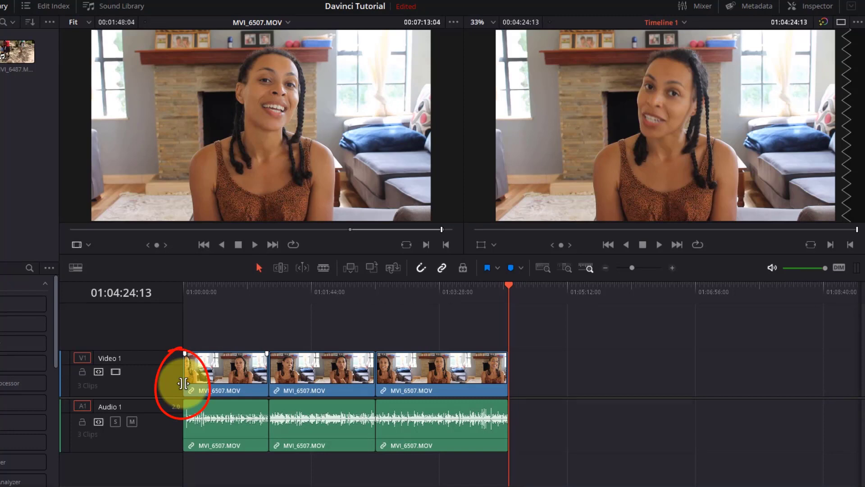
drag(185, 383, 214, 384)
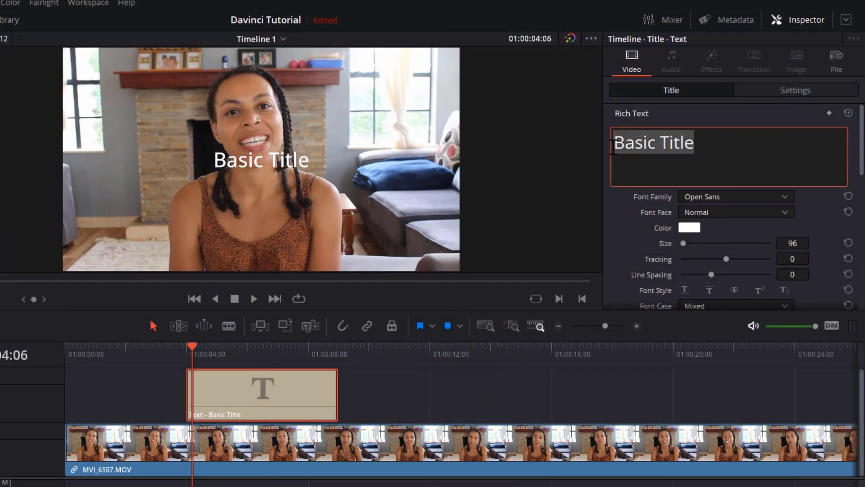
- Enter MULTILINGUAL FAMILY as the title text, keeping Open Sans with the Bold face
text(MULTILINGUAL FAMILY)
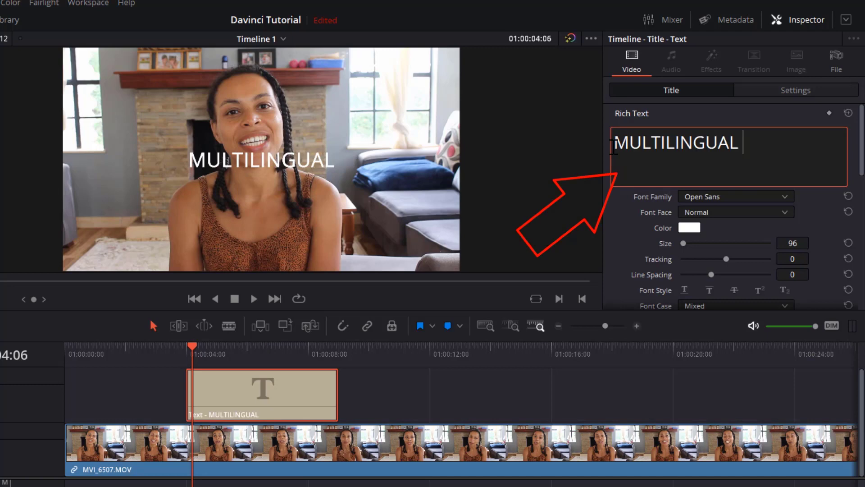
click(784, 197)
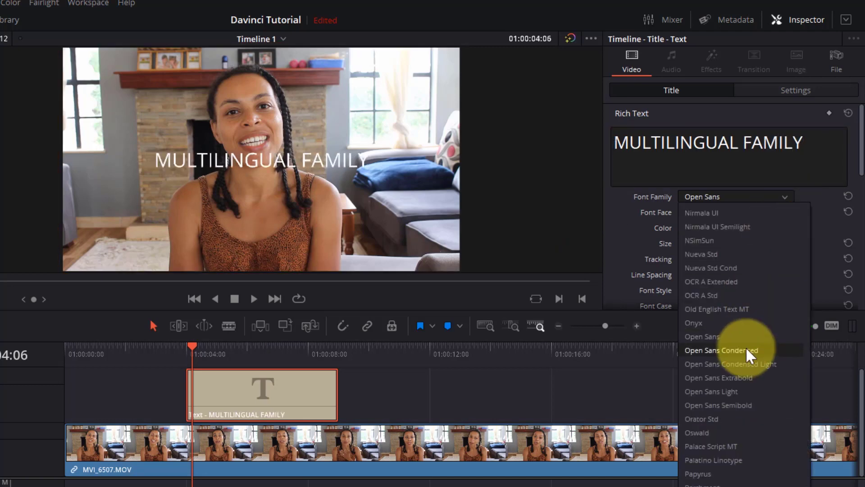
click(743, 336)
click(783, 211)
click(759, 242)
- Color the title magenta and set its size to 100 with tracking 8
click(689, 228)
click(110, 247)
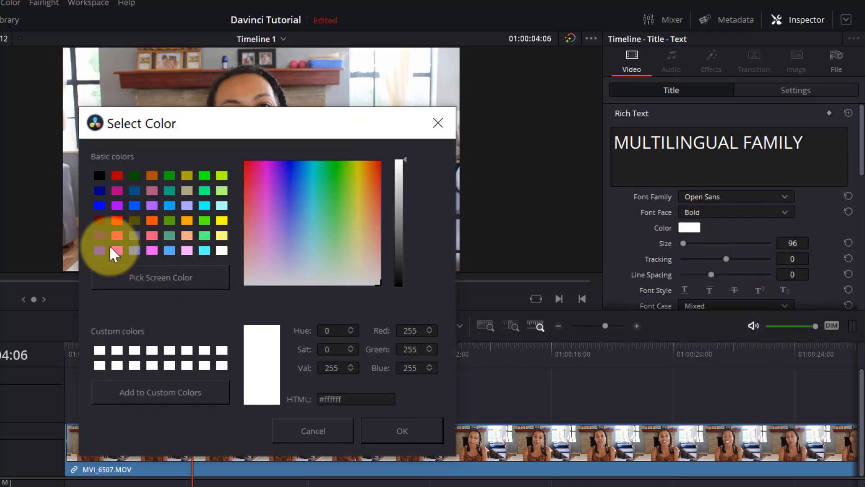
click(400, 427)
scroll(687, 198, down, 2)
drag(726, 205, 717, 221)
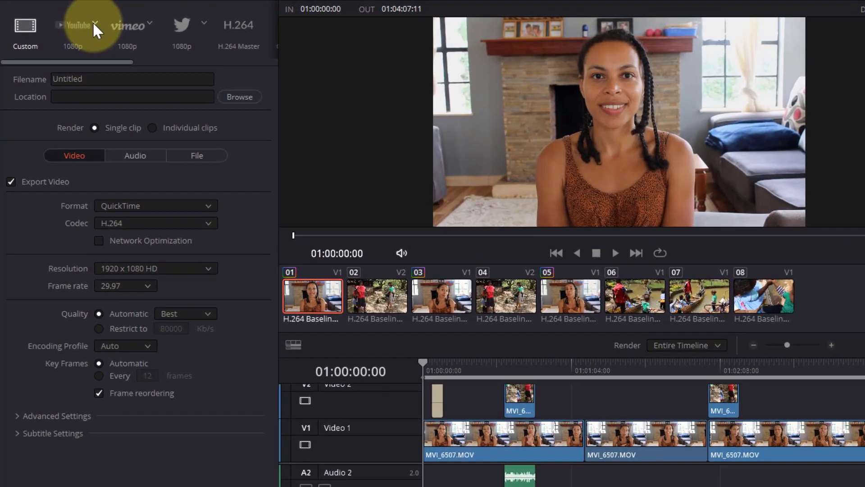
- Open the YouTube render preset's dropdown to view its resolution options
click(90, 22)
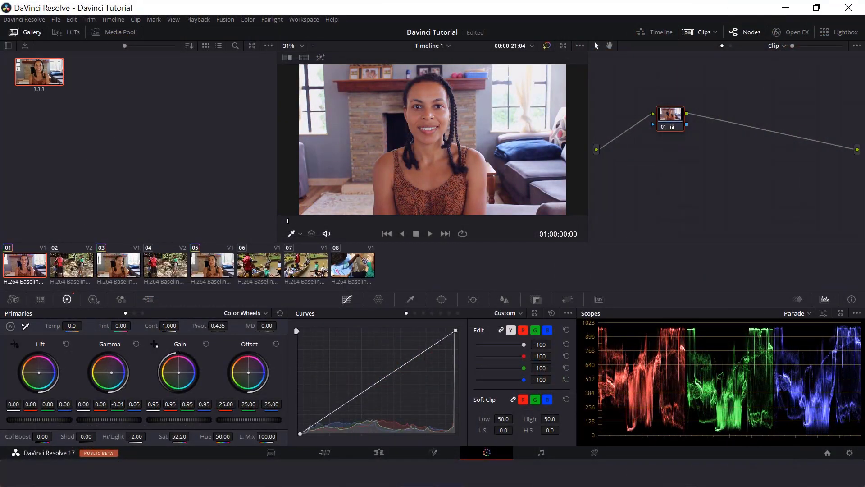
- Shift the Gamma wheel's balance point, then raise Hi/Light and reset it to 0.00
drag(111, 374, 112, 377)
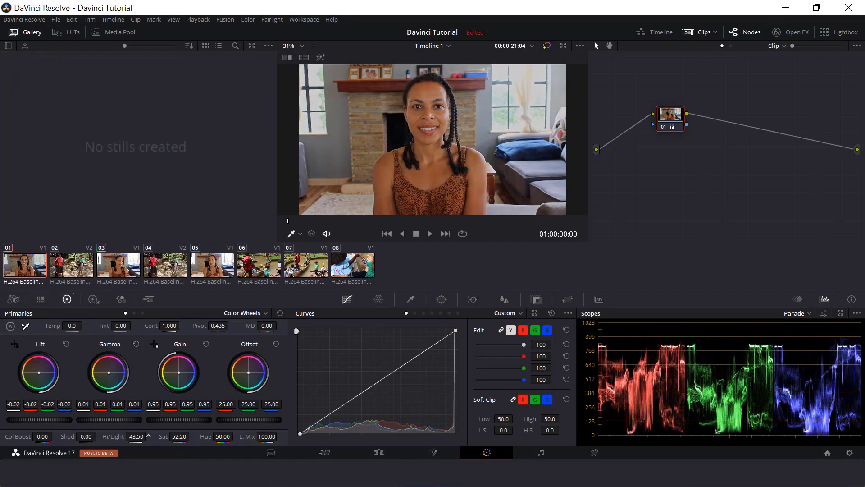
drag(104, 439, 148, 436)
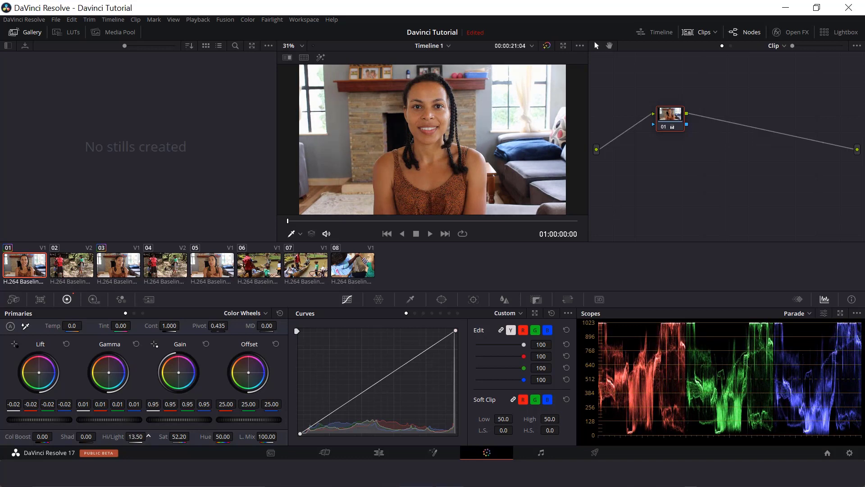
double_click(148, 436)
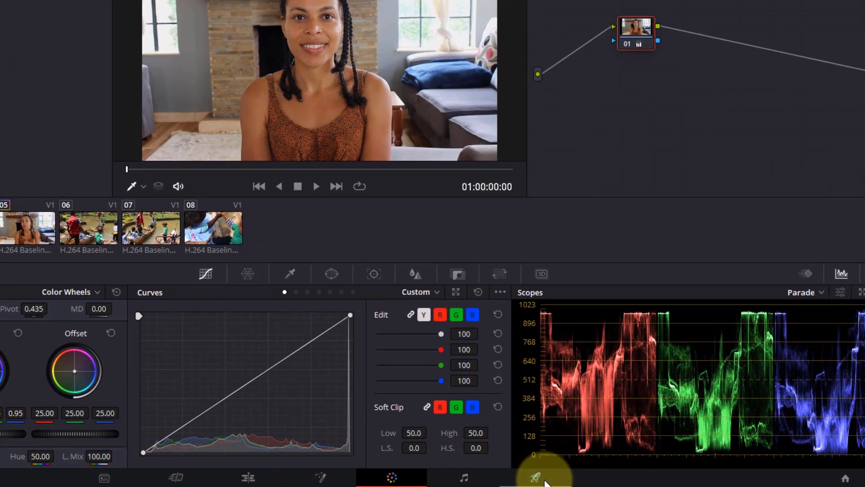
- Switch to the Deliver page and fit the whole edit into the timeline with Shift+Z
click(545, 482)
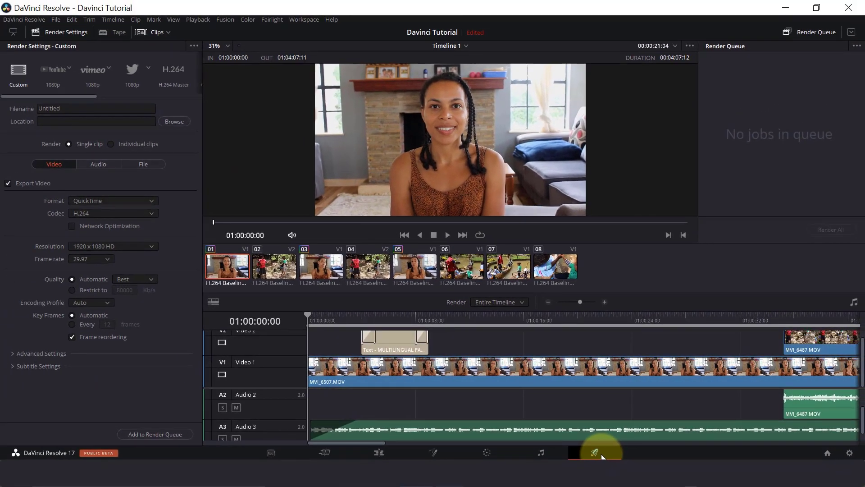
key(shift+z)
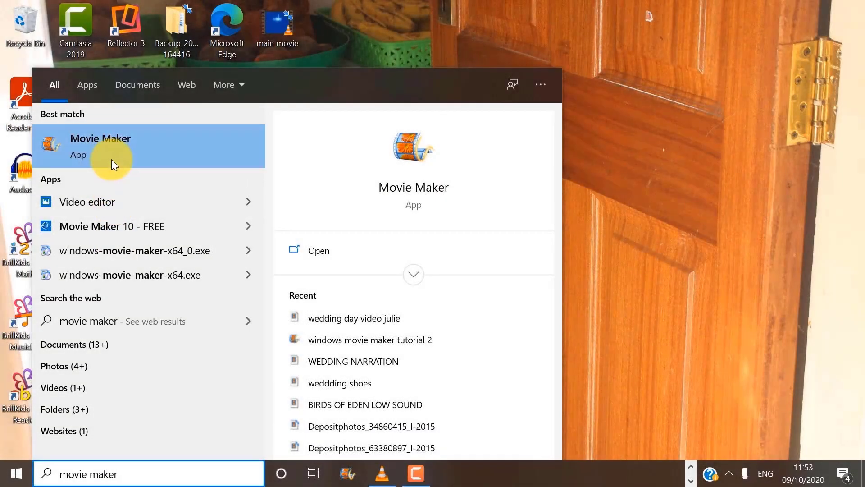
- Launch Movie Maker from the search results and play the My Movie storyboard preview
click(111, 151)
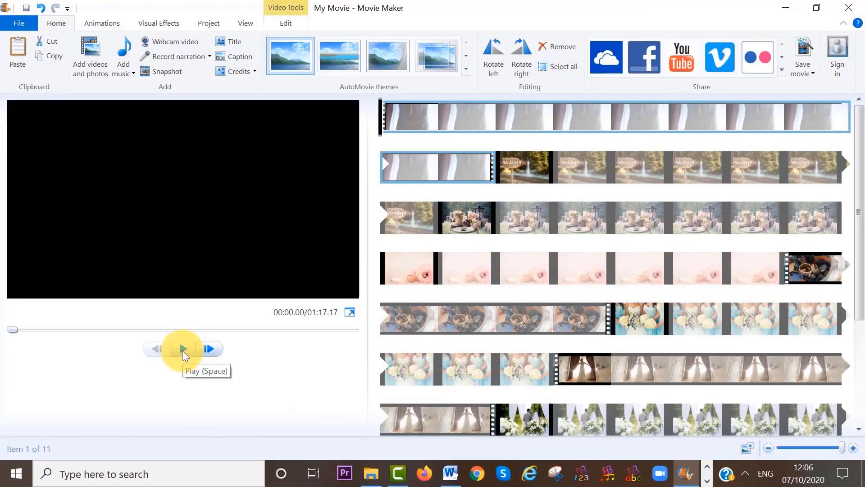
click(183, 350)
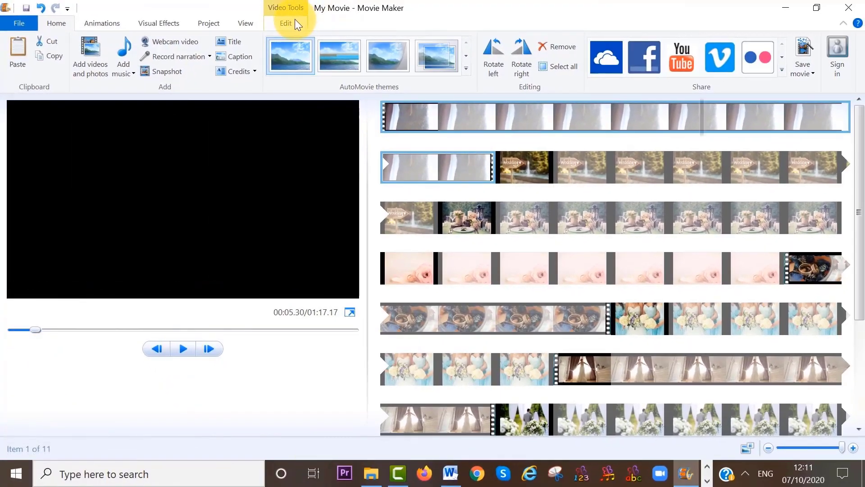
- Split the first clip at 00:05.30 and move the playhead into its second part
click(291, 22)
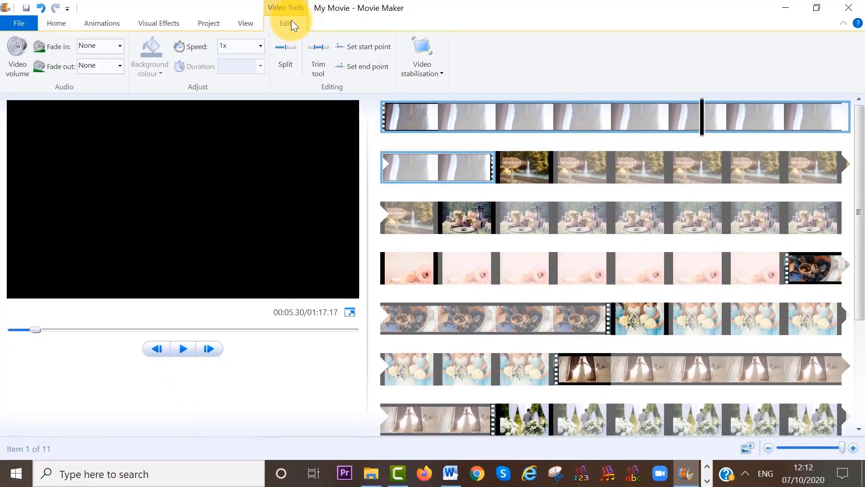
click(288, 59)
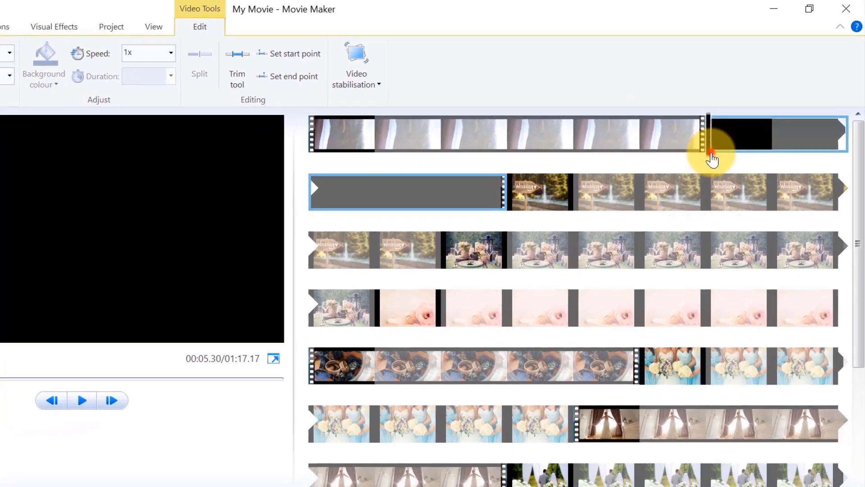
click(711, 162)
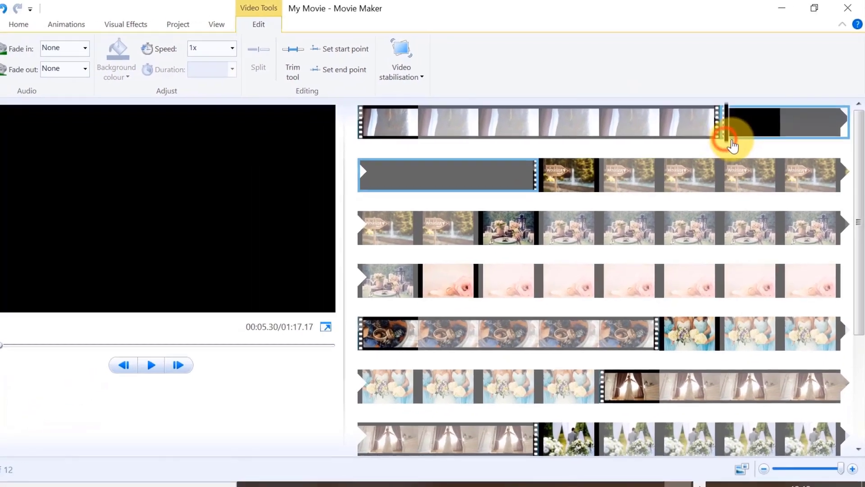
drag(732, 145, 396, 184)
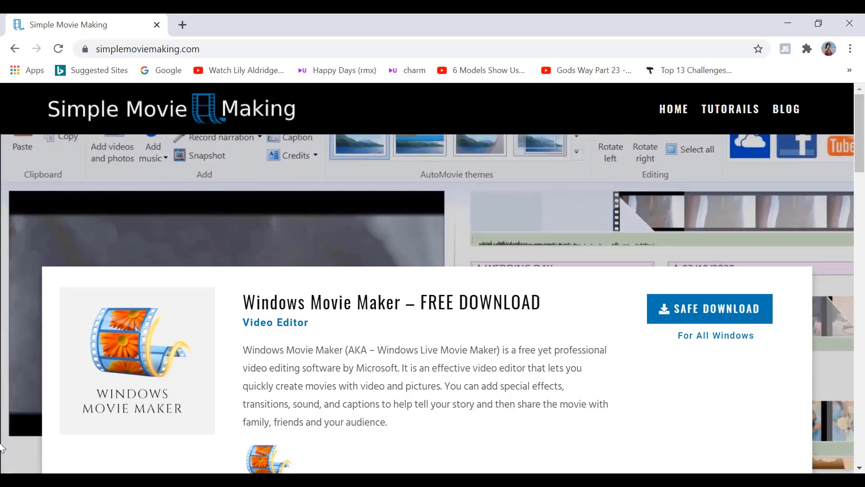